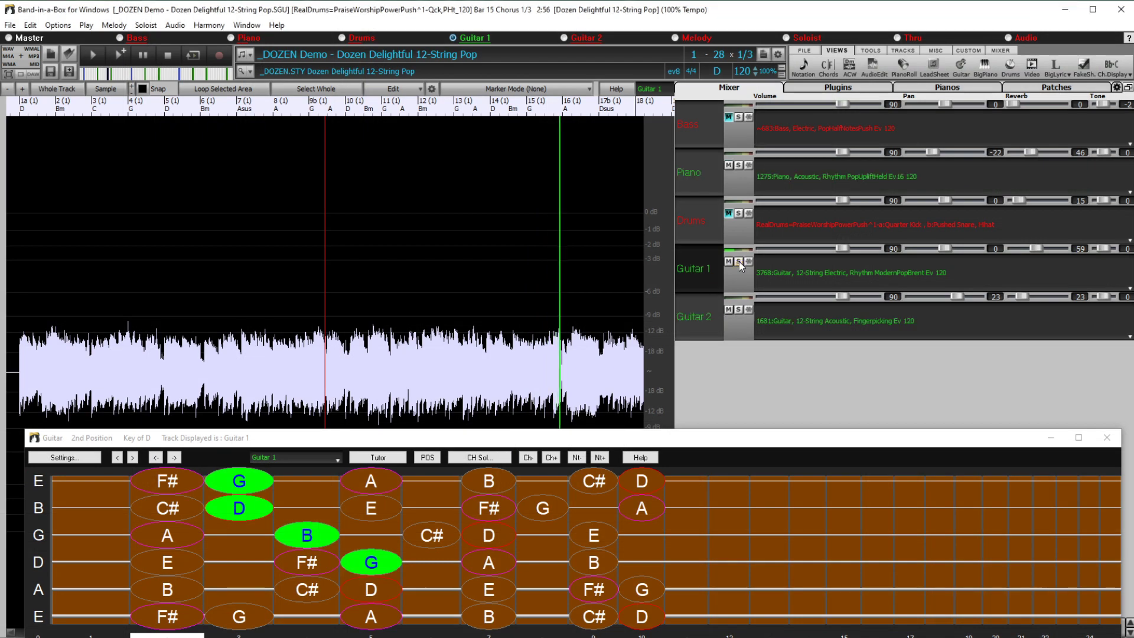
# Unsolo Guitar 1 so every track plays again.
pyautogui.click(739, 260)
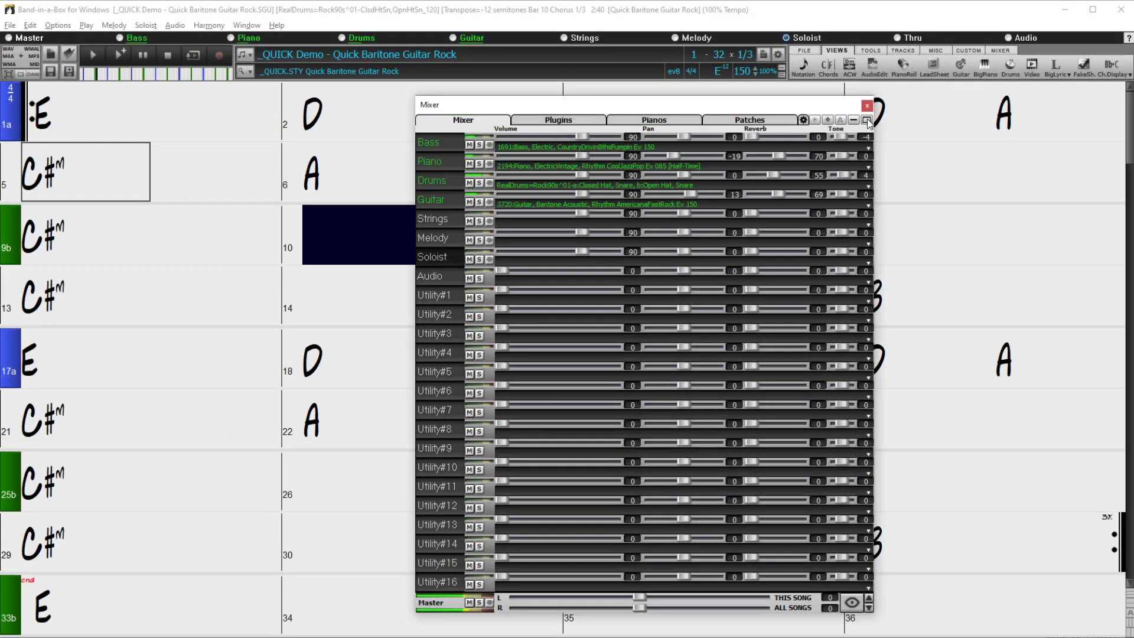
# Dock the Mixer, show only active tracks, and enable loading mute and solo states with songs.
pyautogui.click(923, 47)
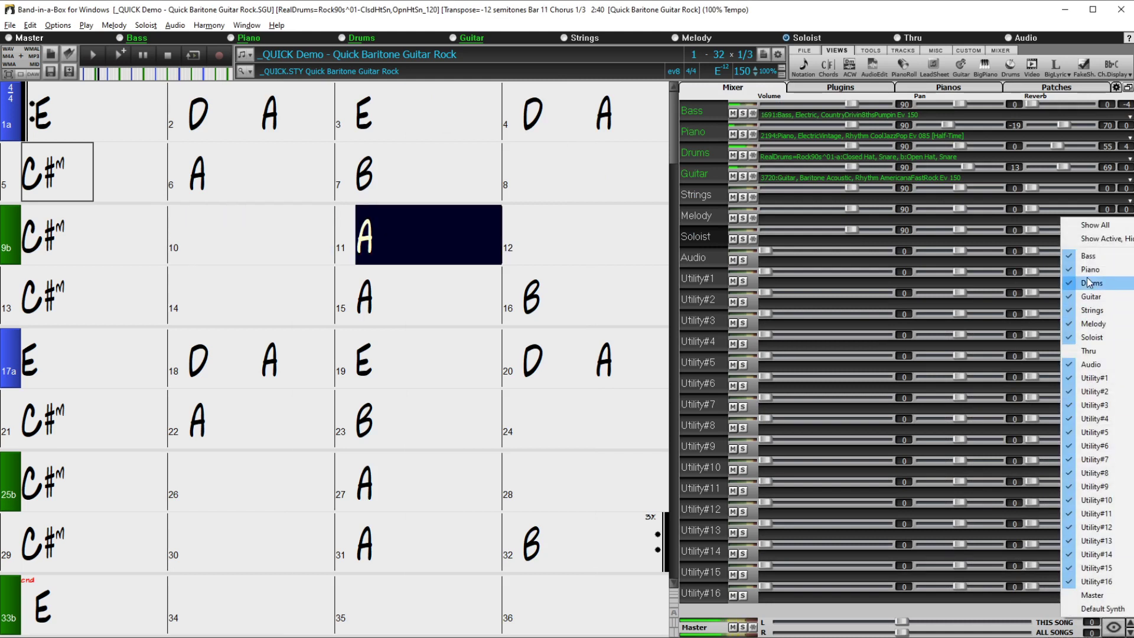
pyautogui.click(1088, 239)
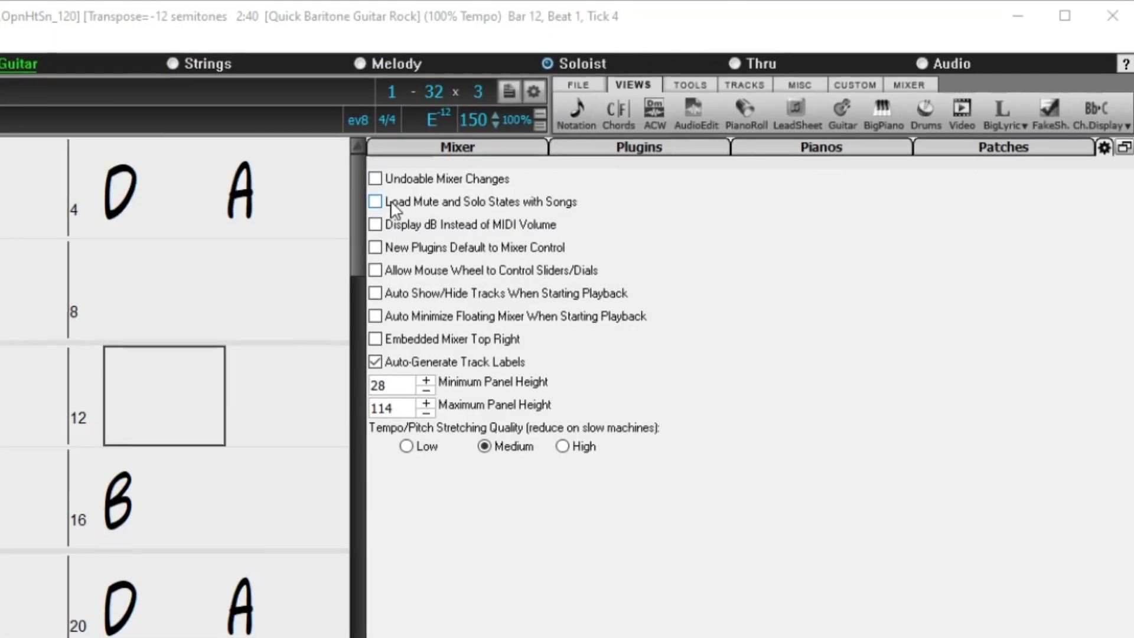
pyautogui.click(375, 203)
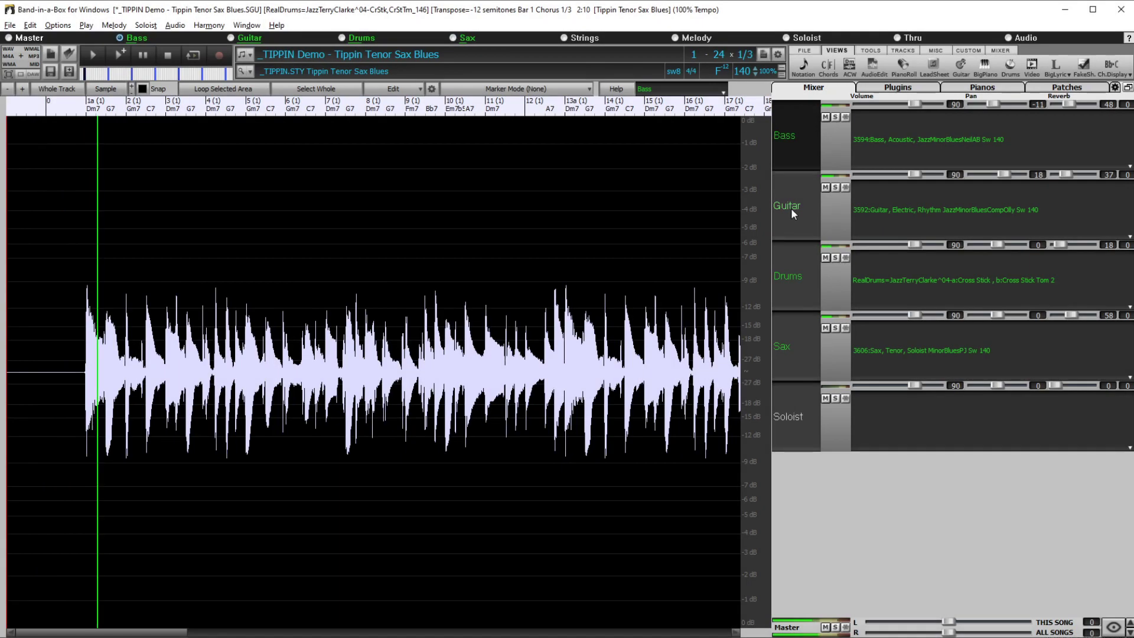
# Paste a copied stretch of the Sax audio onto the Utility#1 track.
pyautogui.click(790, 276)
pyautogui.click(789, 345)
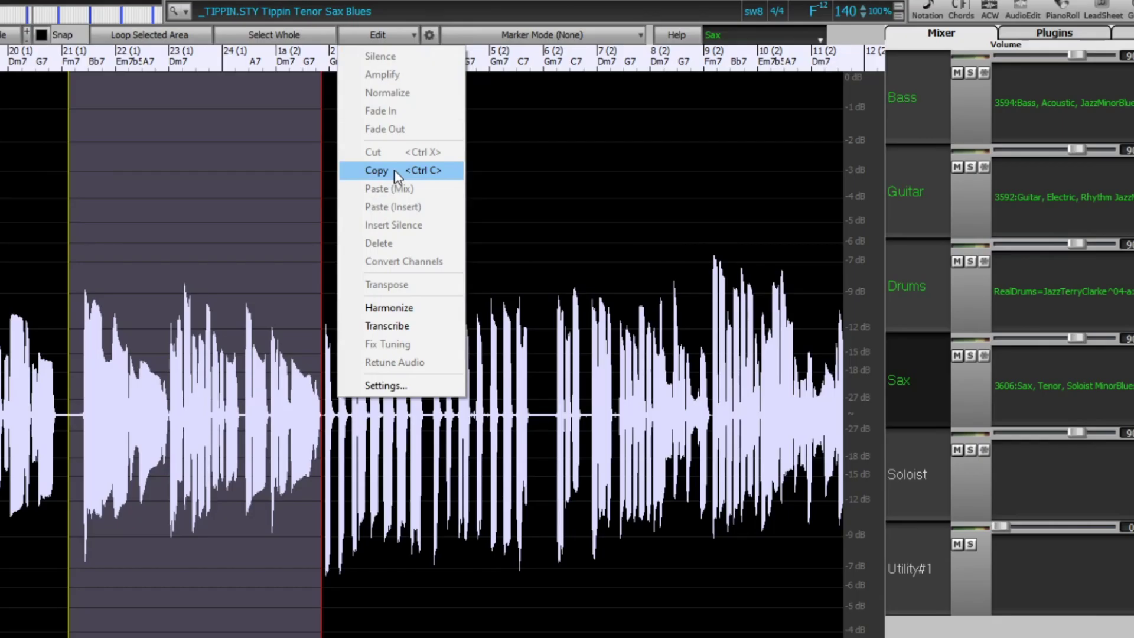
pyautogui.click(922, 561)
pyautogui.hotkey('ctrl', 'v')
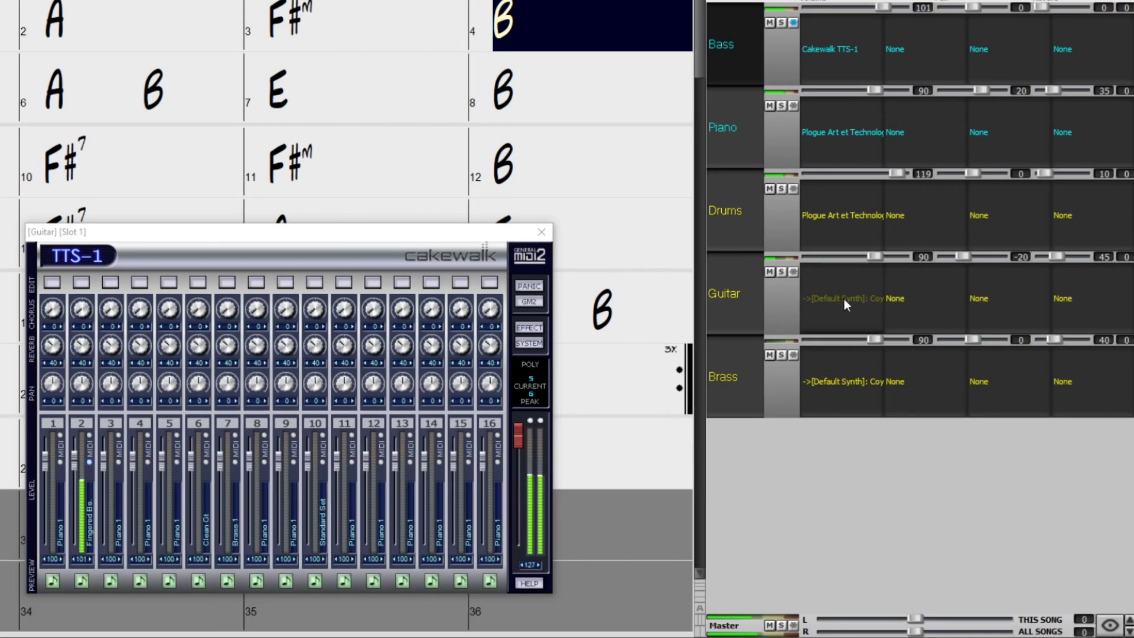
# Re-route Guitar to the Bass track's Cakewalk TTS-1 plugin and open the Piano's sforzando window.
pyautogui.click(844, 298)
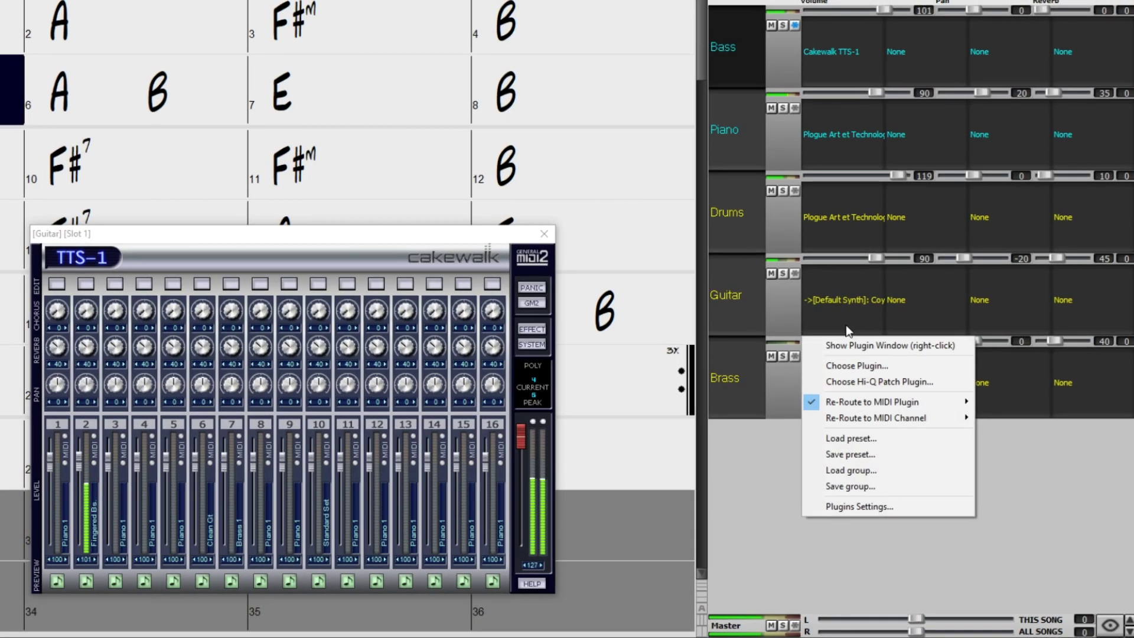
pyautogui.moveTo(866, 406)
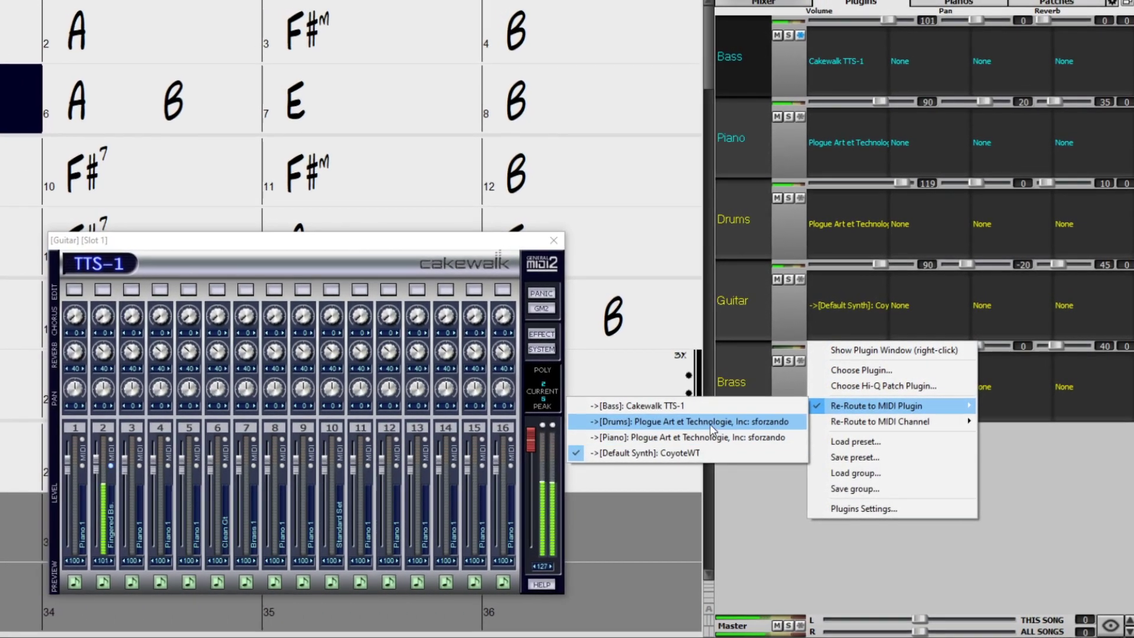
pyautogui.click(699, 408)
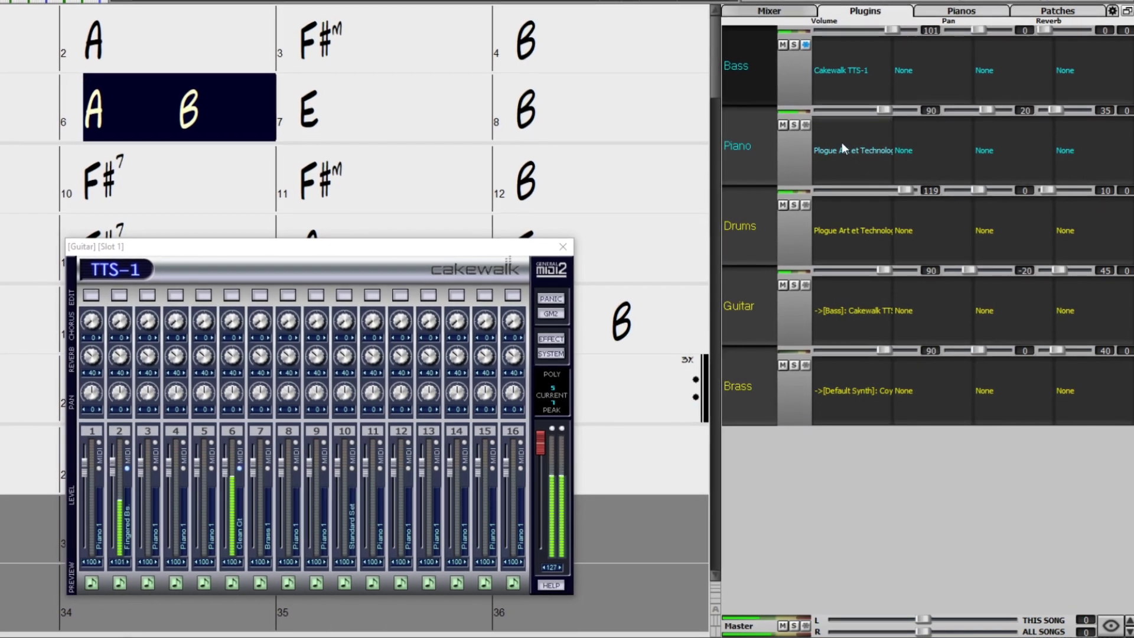
pyautogui.doubleClick(852, 150)
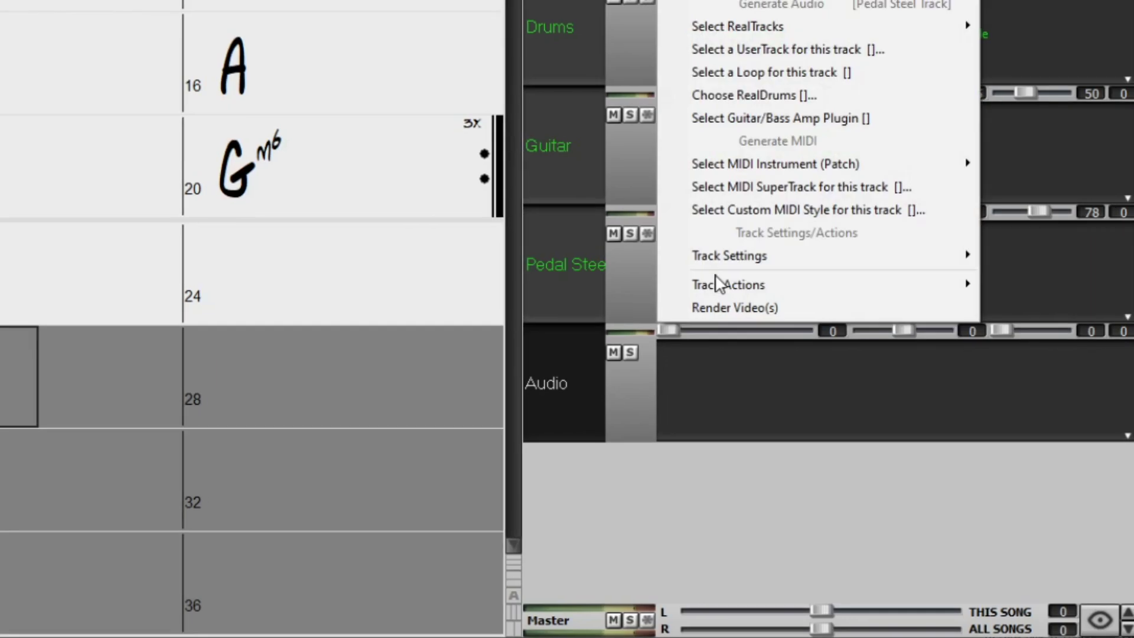
# Set Record Audio to send recordings to the Utility#2 track.
pyautogui.moveTo(716, 253)
pyautogui.moveTo(626, 611)
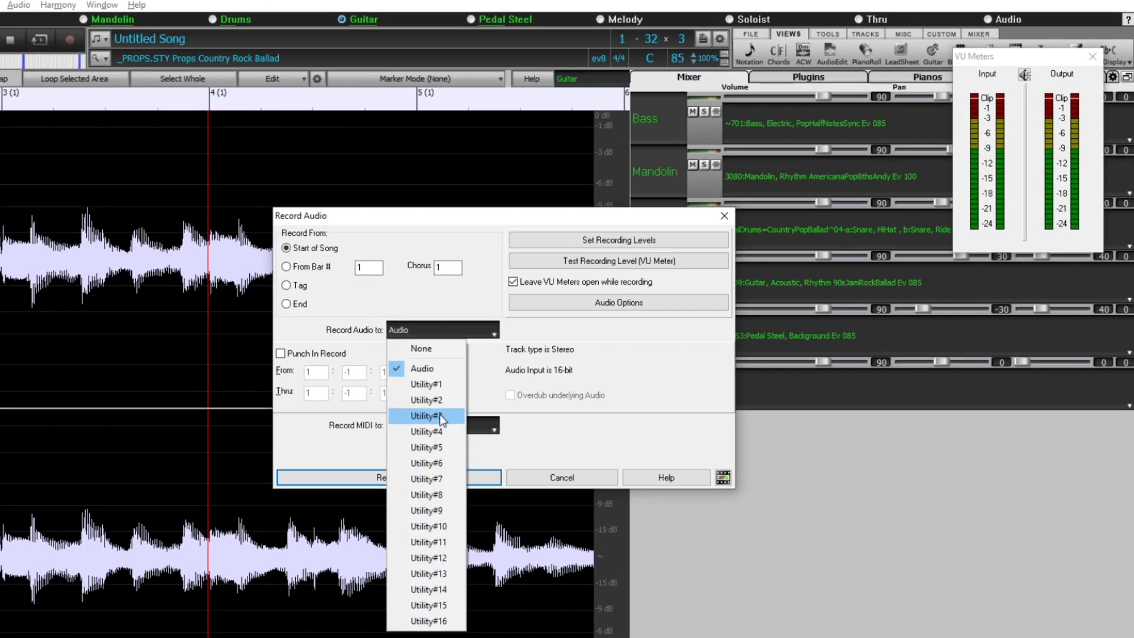
pyautogui.click(429, 402)
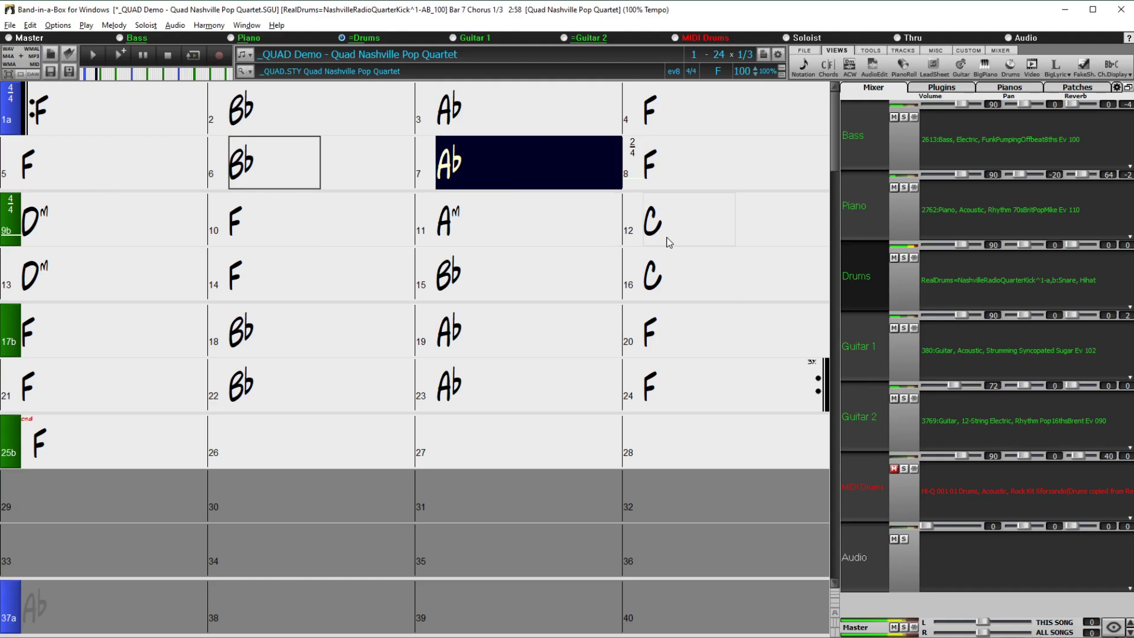
# Display the MIDI Drums part as notation on a drum staff.
pyautogui.click(807, 66)
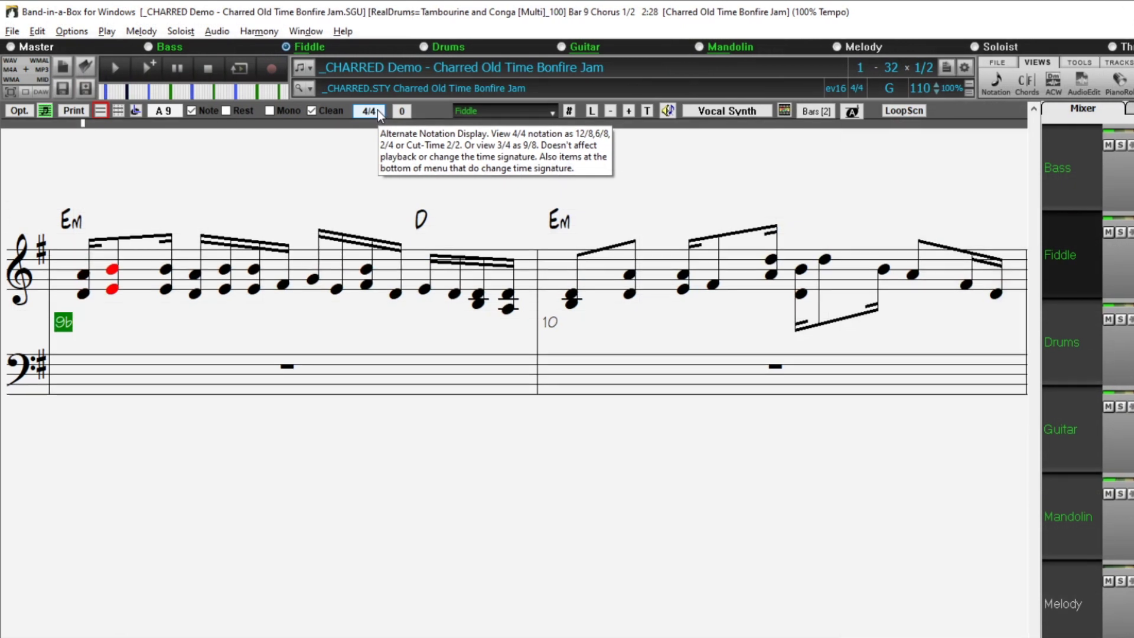
# Show the Bonfire Jam notation in CutTime 2/2 and transpose the Tippin notation for Tenor Sax +14.
pyautogui.click(378, 110)
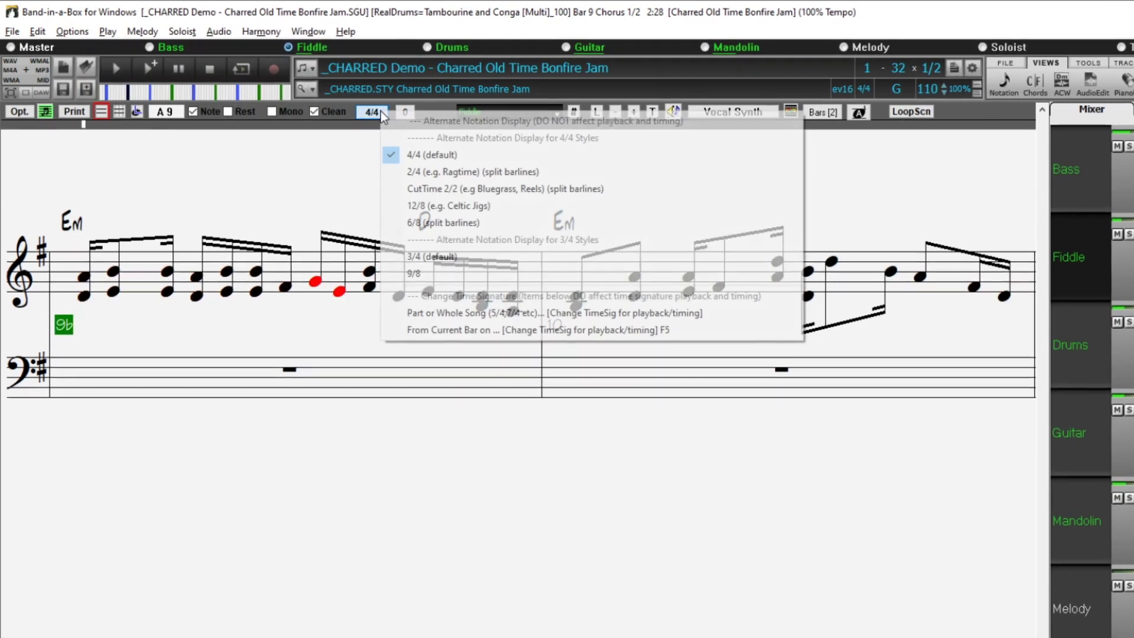
pyautogui.click(456, 192)
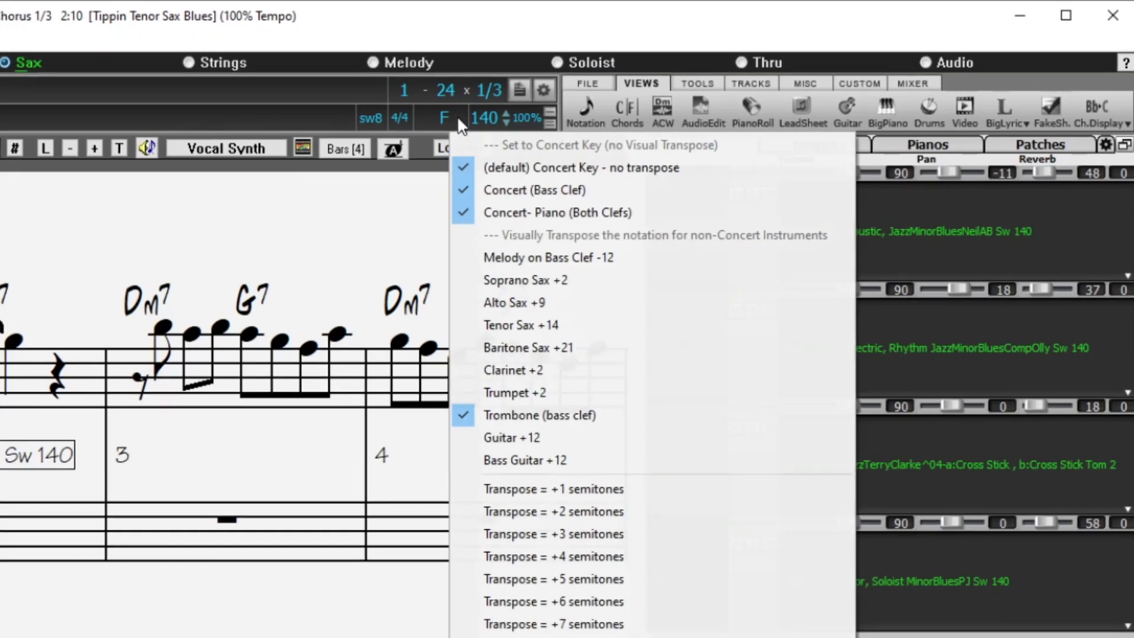
pyautogui.click(535, 317)
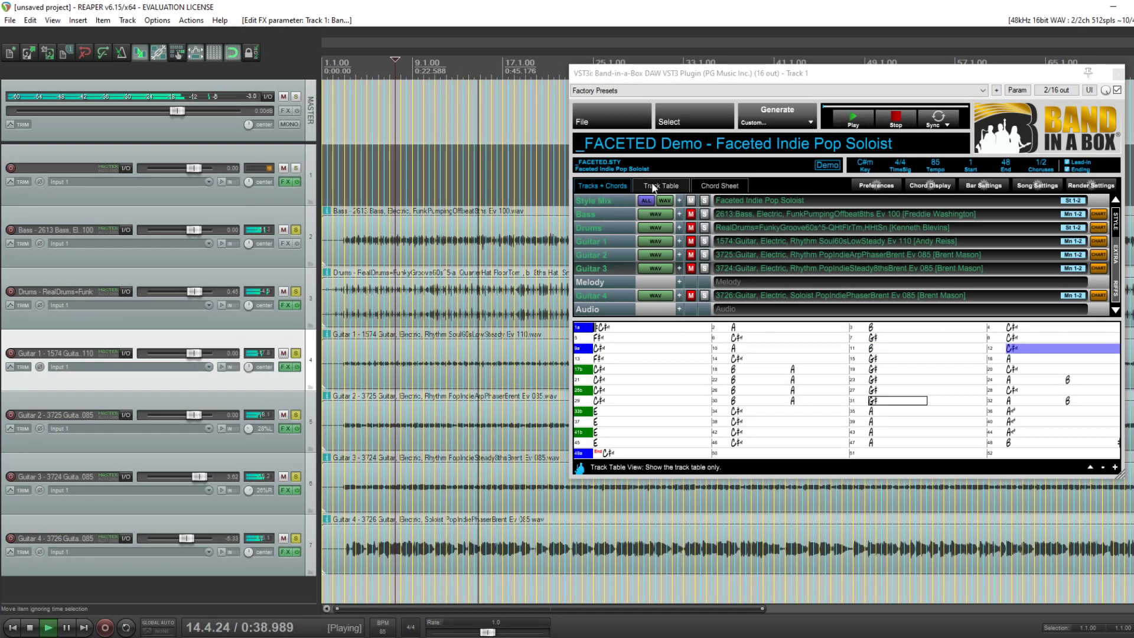
# Review the plugin's Track Table, then return to the Faceted Indie Pop Soloist chord sheet.
pyautogui.click(665, 186)
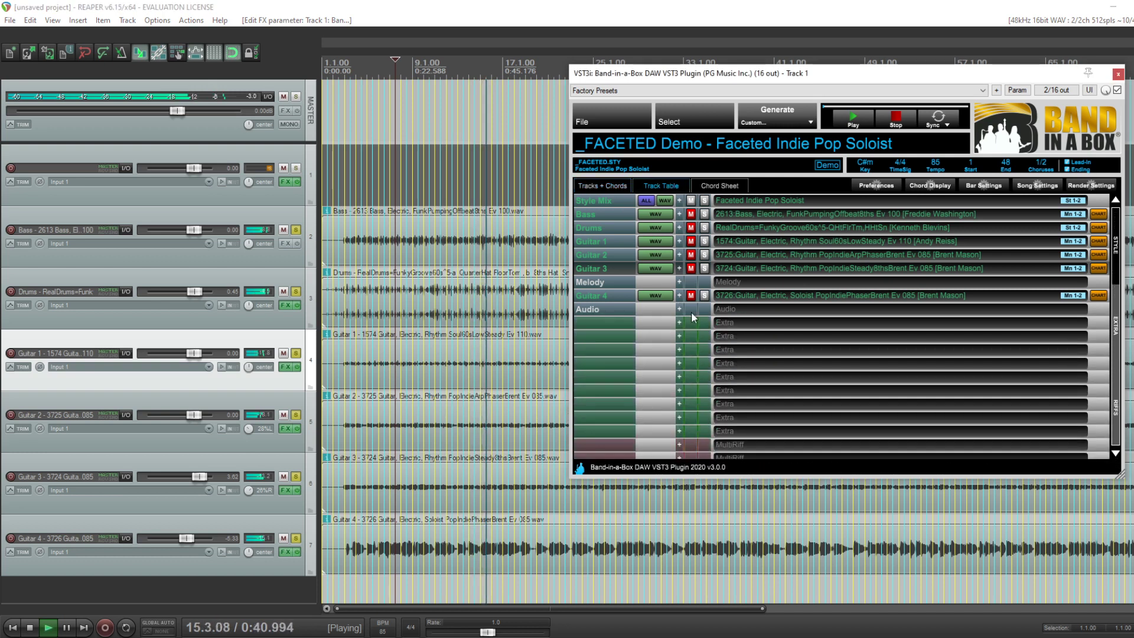
pyautogui.click(727, 187)
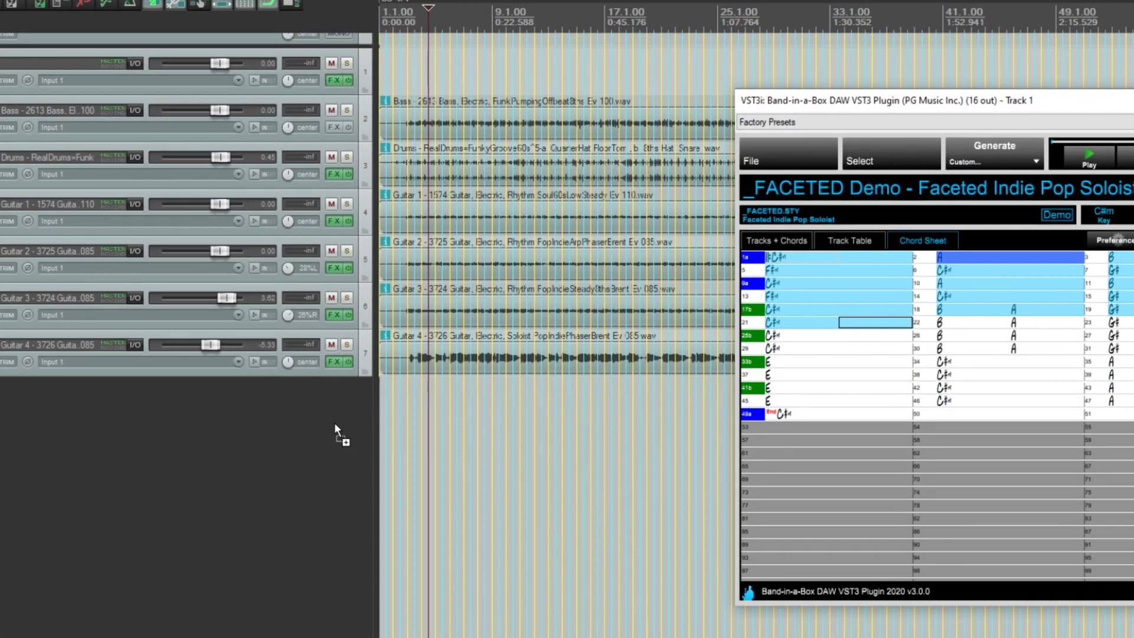
# Import the plugin's MIDI as new REAPER track 8 and add Nashville Notation numbers to the chords.
pyautogui.moveTo(334, 422); pyautogui.dragTo(326, 411)
pyautogui.click(743, 358)
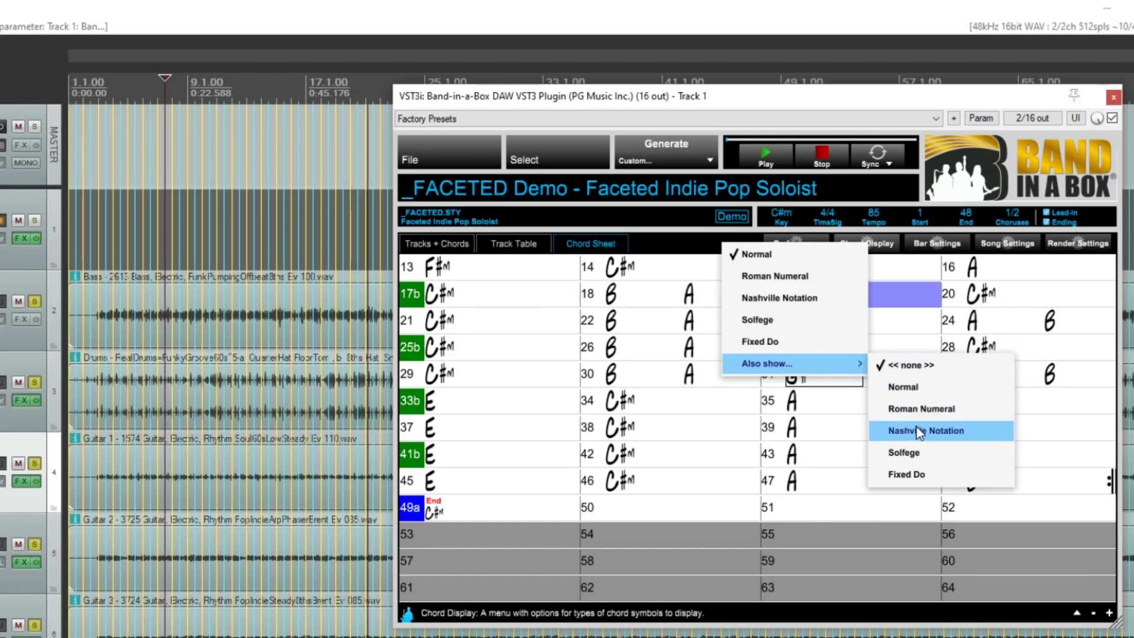
pyautogui.click(922, 436)
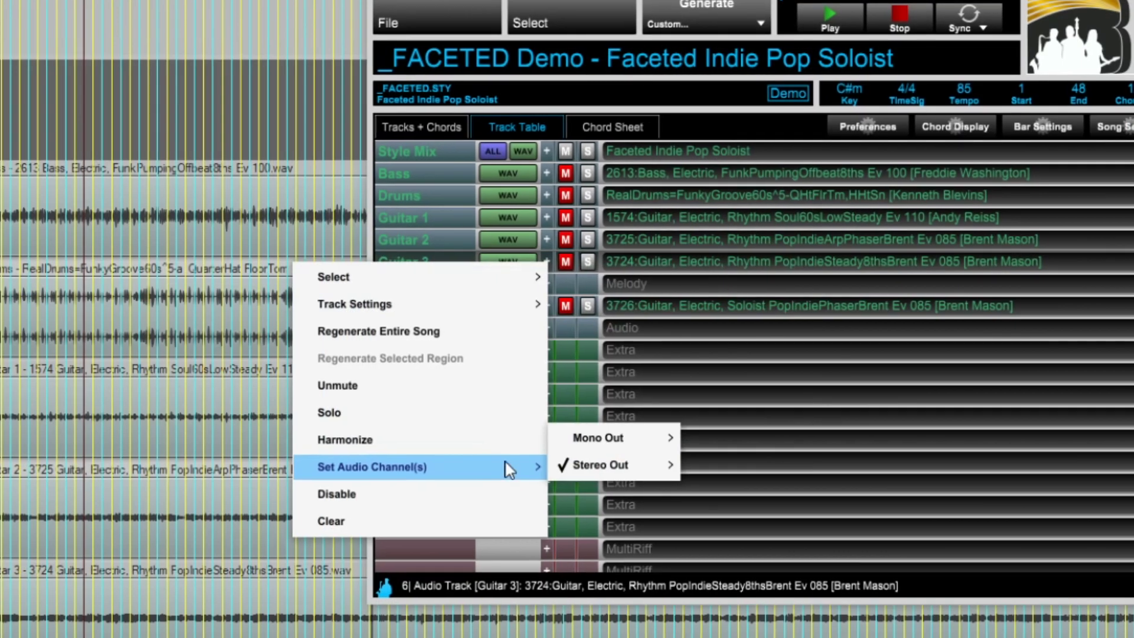
pyautogui.moveTo(590, 469)
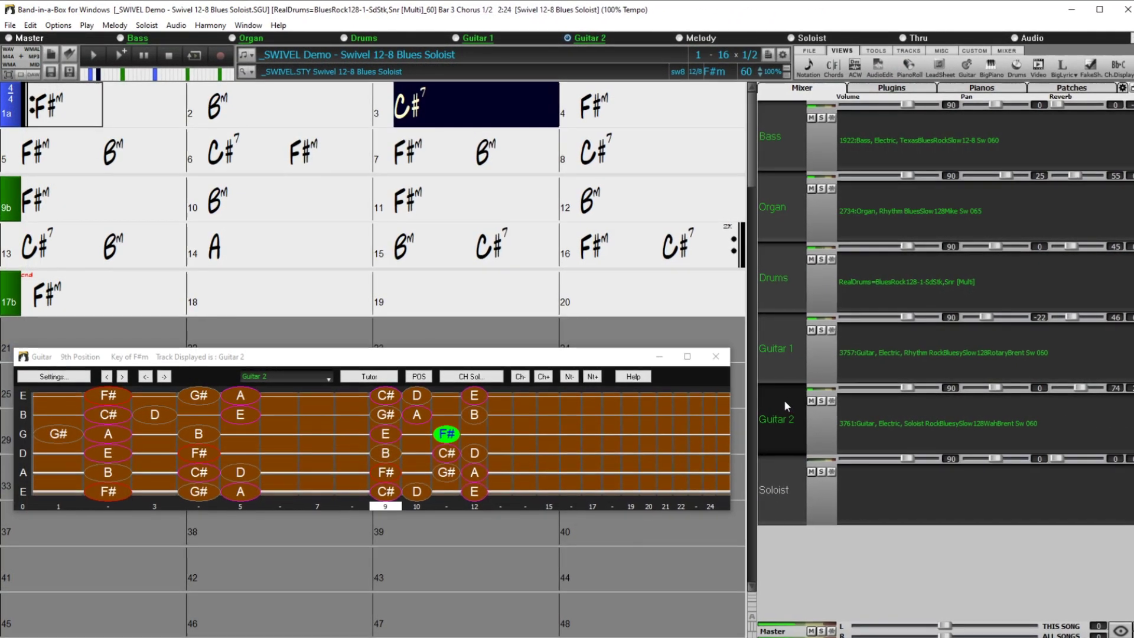
# Solo Guitar 1 to view it on the fretboard, then unsolo it and show Guitar 2's part.
pyautogui.click(820, 329)
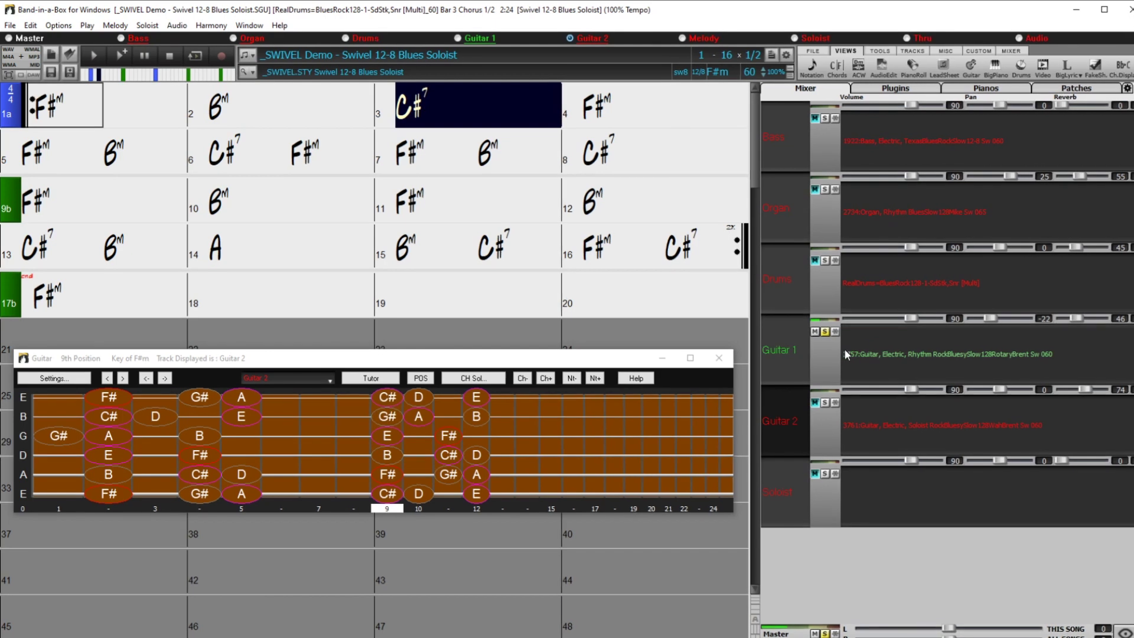
pyautogui.click(790, 356)
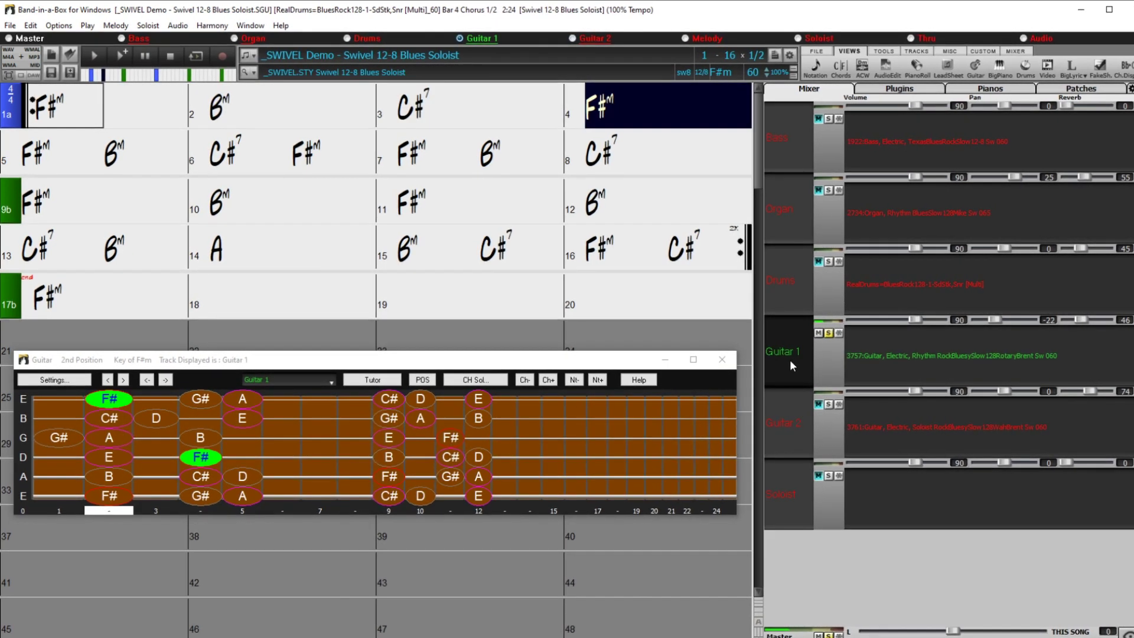
pyautogui.click(831, 334)
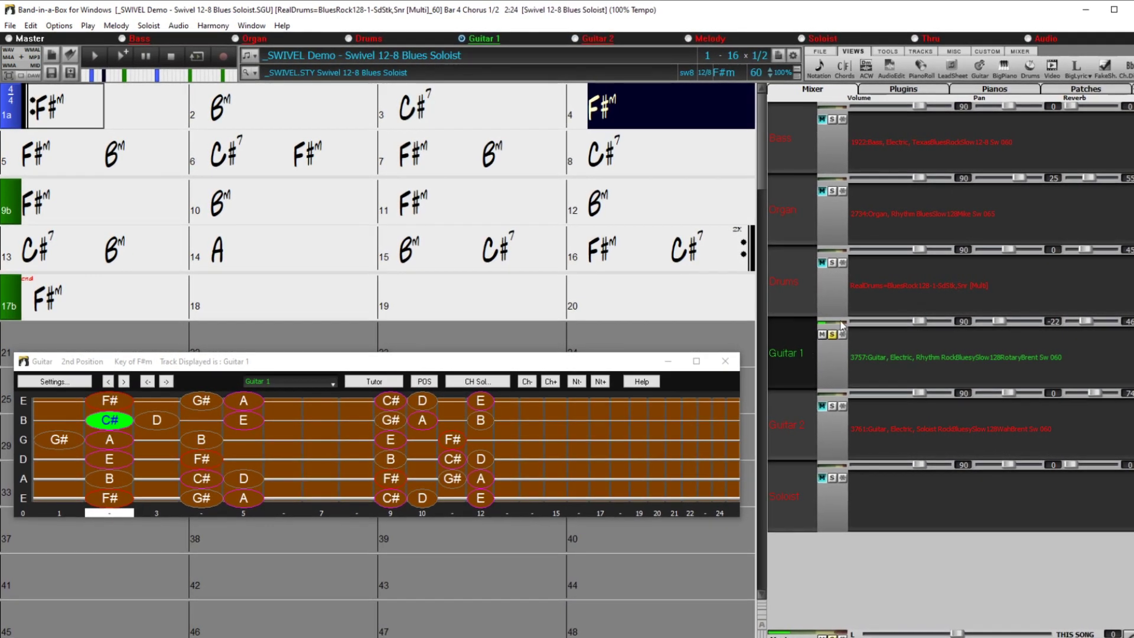
pyautogui.click(793, 437)
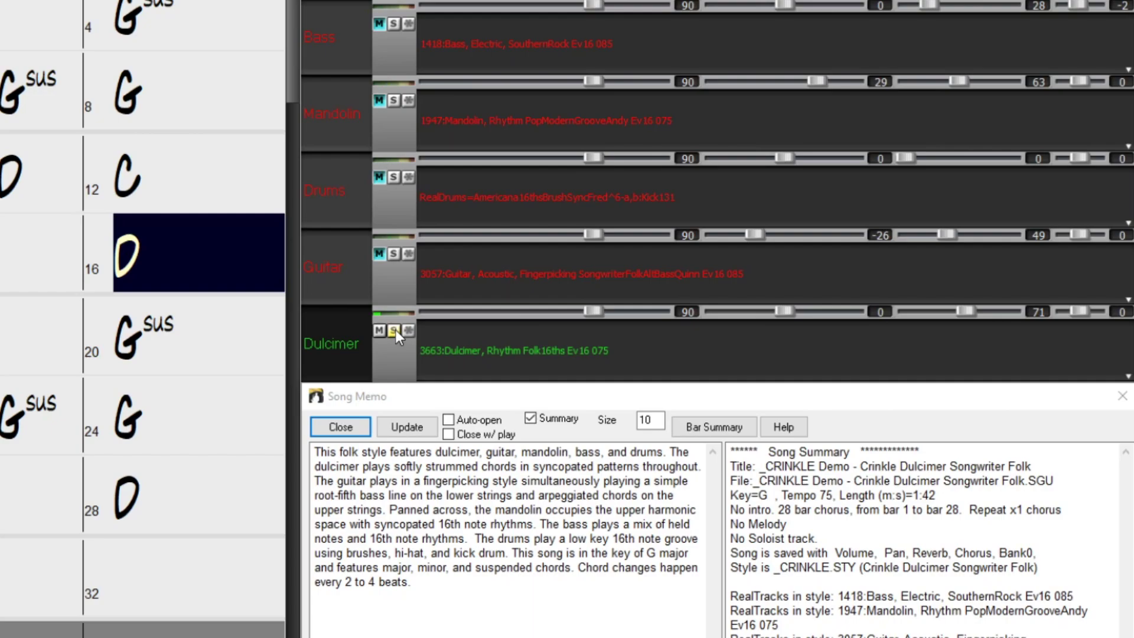
# Unsolo the Dulcimer track so the full band plays again.
pyautogui.click(413, 330)
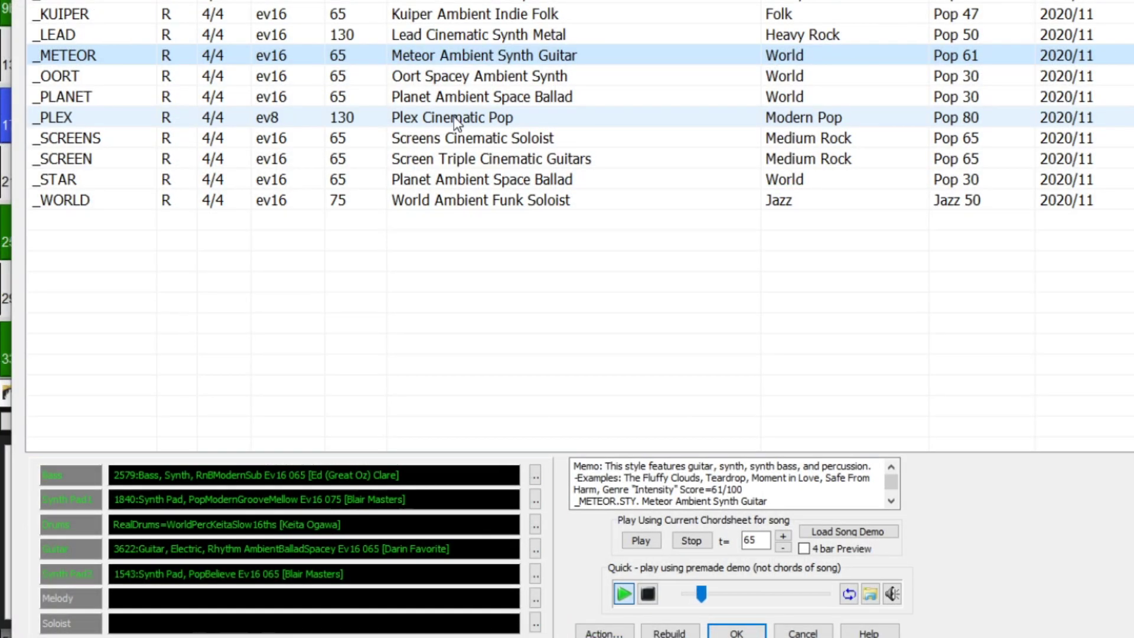
# Audition the _PLEX Plex Cinematic Pop style in the StylePicker.
pyautogui.click(454, 117)
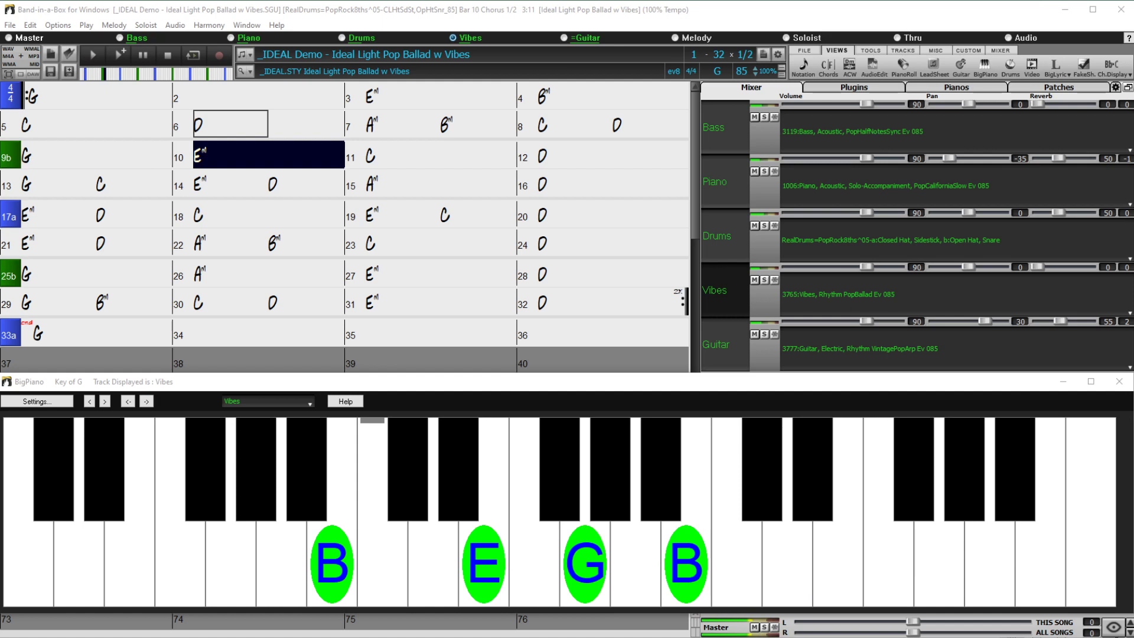
# Raise the Guitar track volume to 99.
pyautogui.click(874, 321)
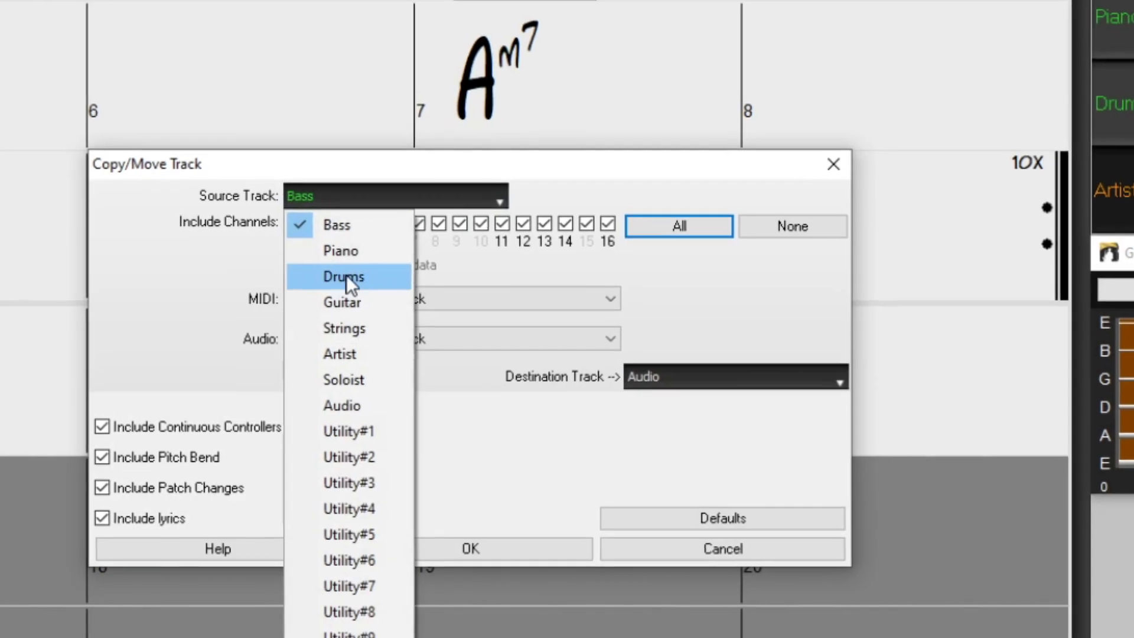
# Copy the Drums track's MIDI to Utility#1, leaving the audio untouched.
pyautogui.click(346, 276)
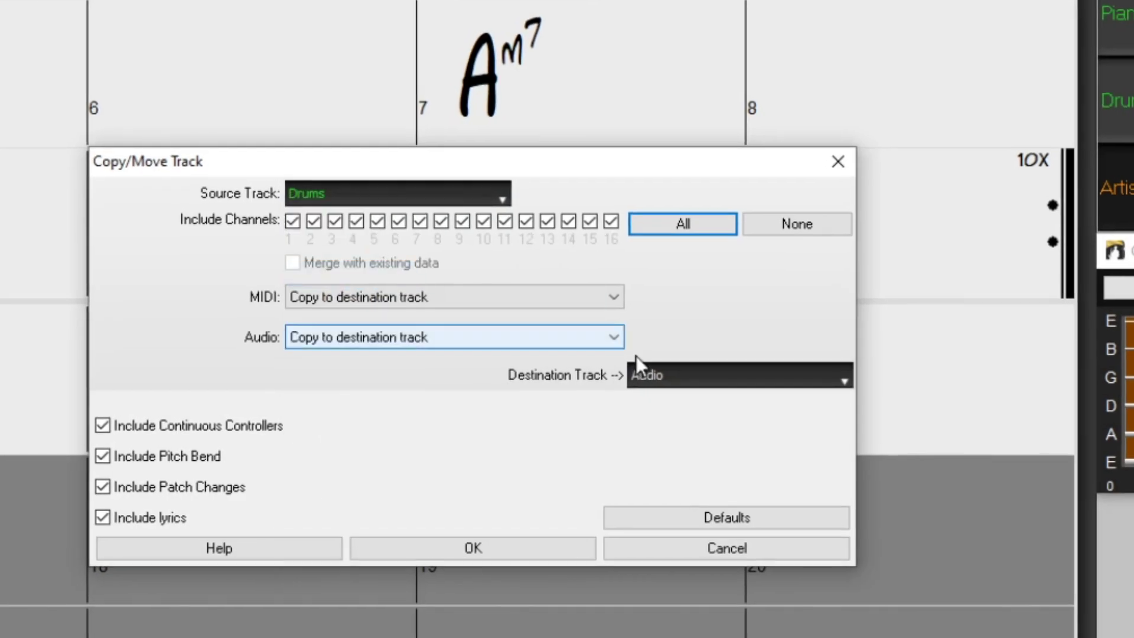
pyautogui.click(669, 375)
pyautogui.click(707, 1)
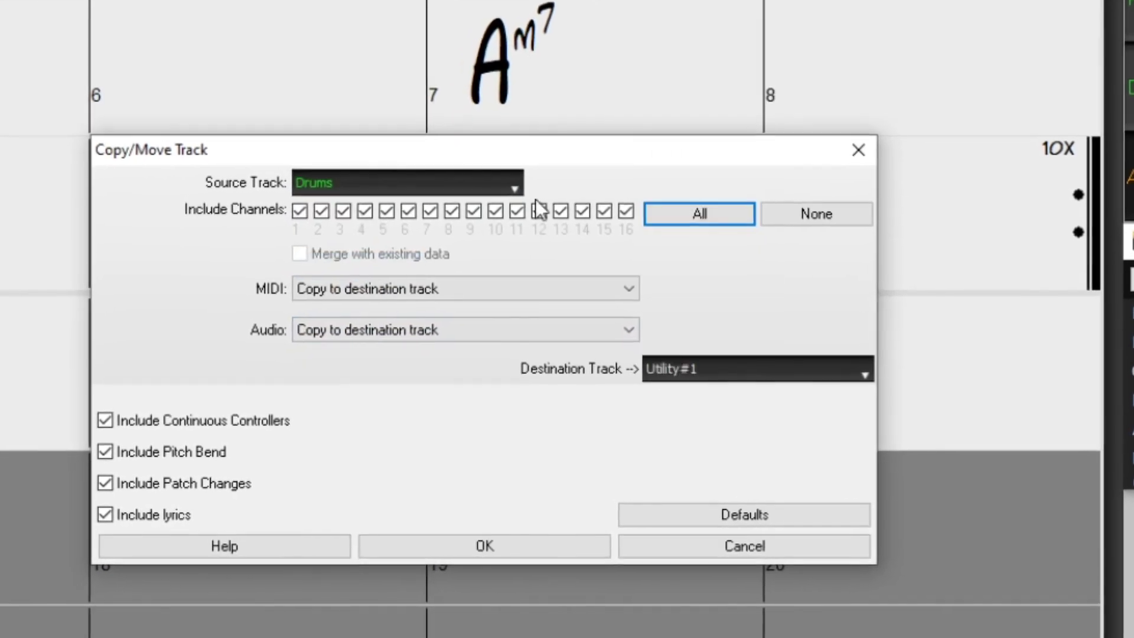
pyautogui.click(465, 332)
pyautogui.click(452, 347)
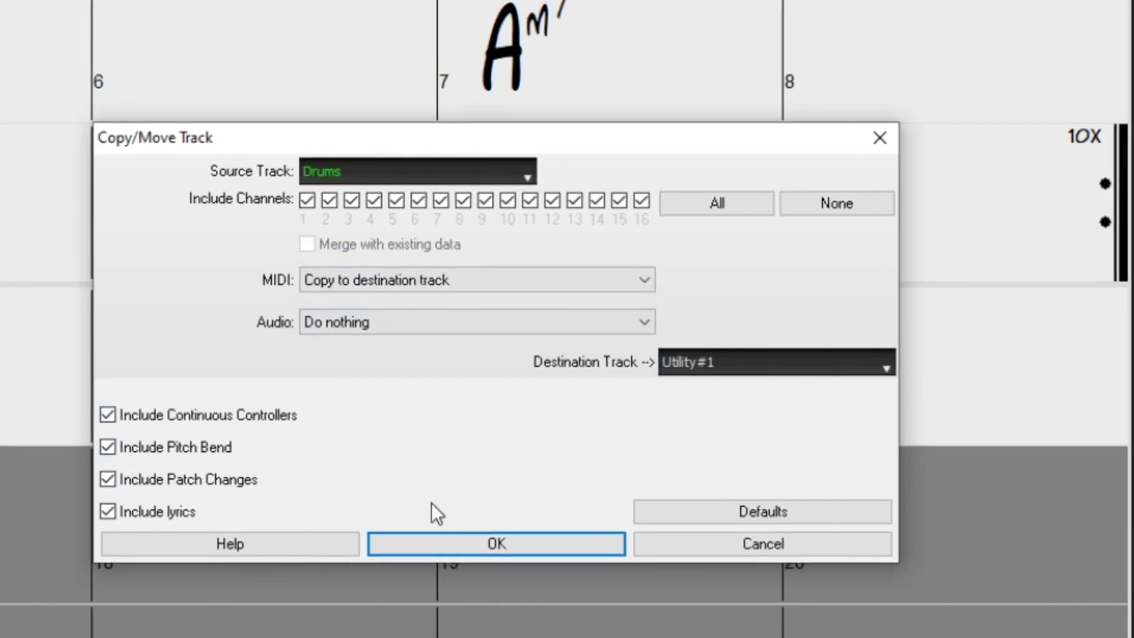
pyautogui.click(437, 546)
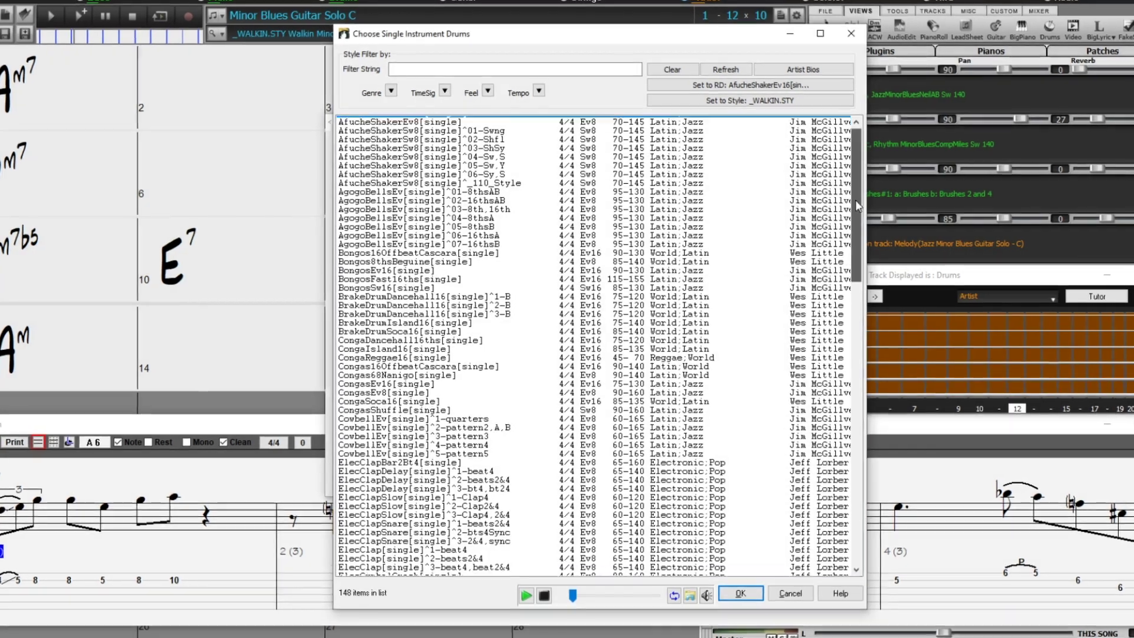
# Enable Multi-Drums for this song and browse single-instrument drums for the second slot.
pyautogui.moveTo(855, 199); pyautogui.dragTo(878, 374)
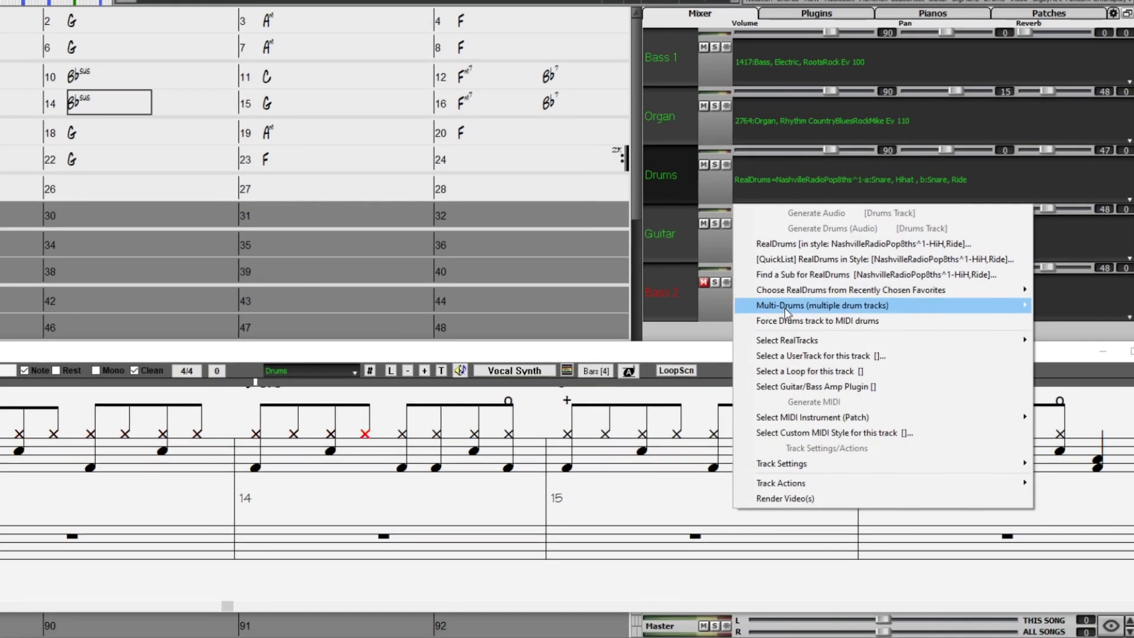
pyautogui.moveTo(782, 307)
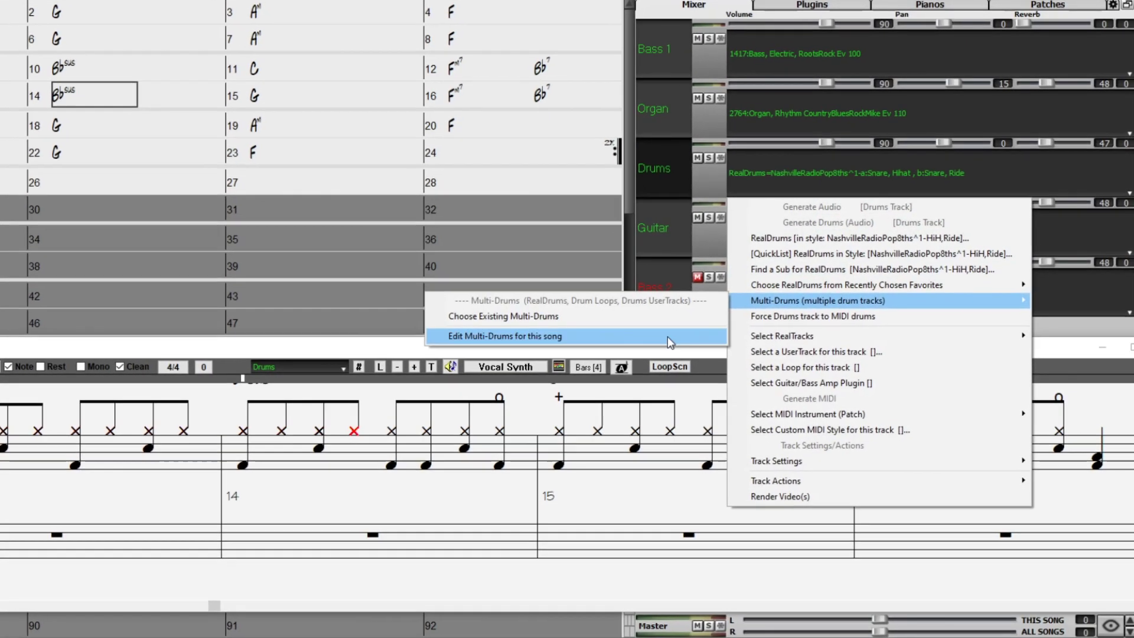
pyautogui.click(672, 338)
pyautogui.click(237, 98)
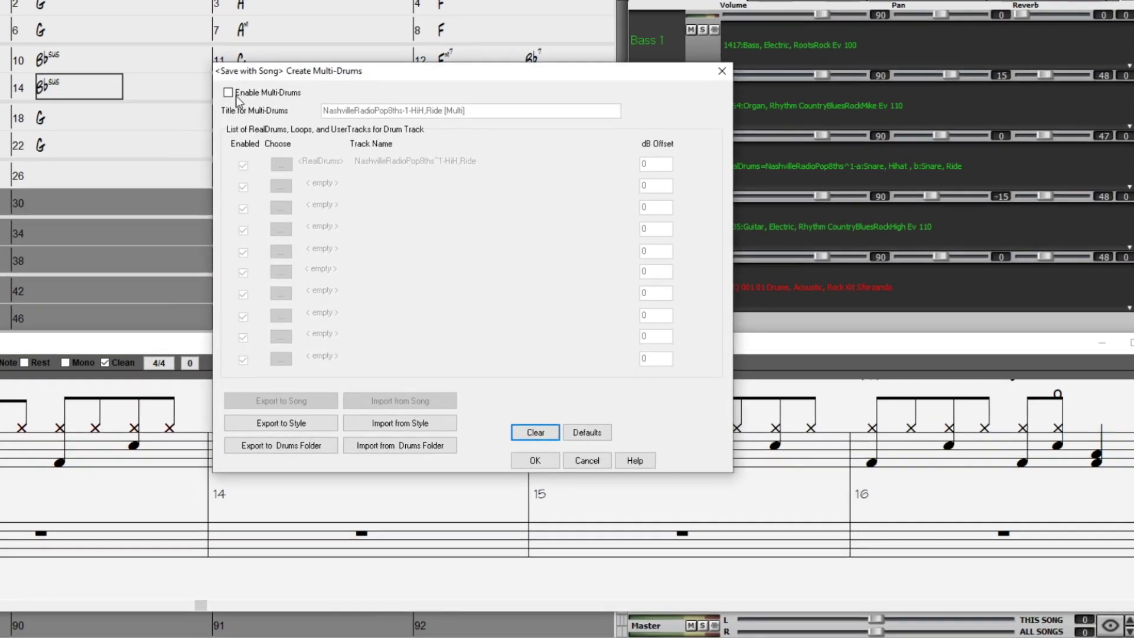
pyautogui.click(278, 185)
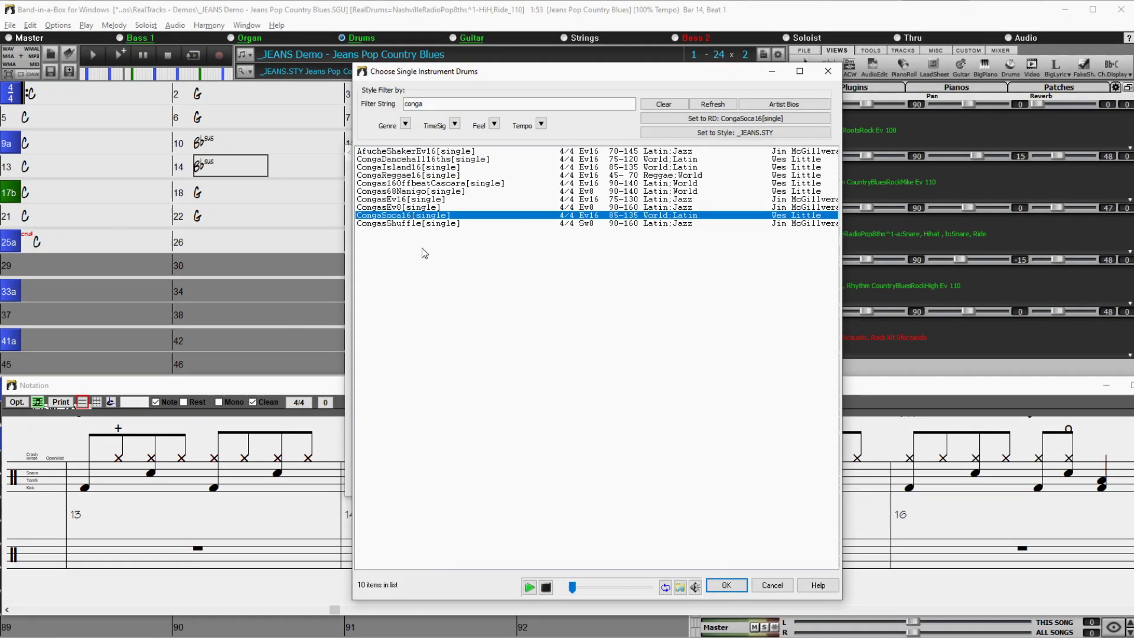
# Add CongaSoca16 congas as the second Multi-Drums part.
pyautogui.click(738, 584)
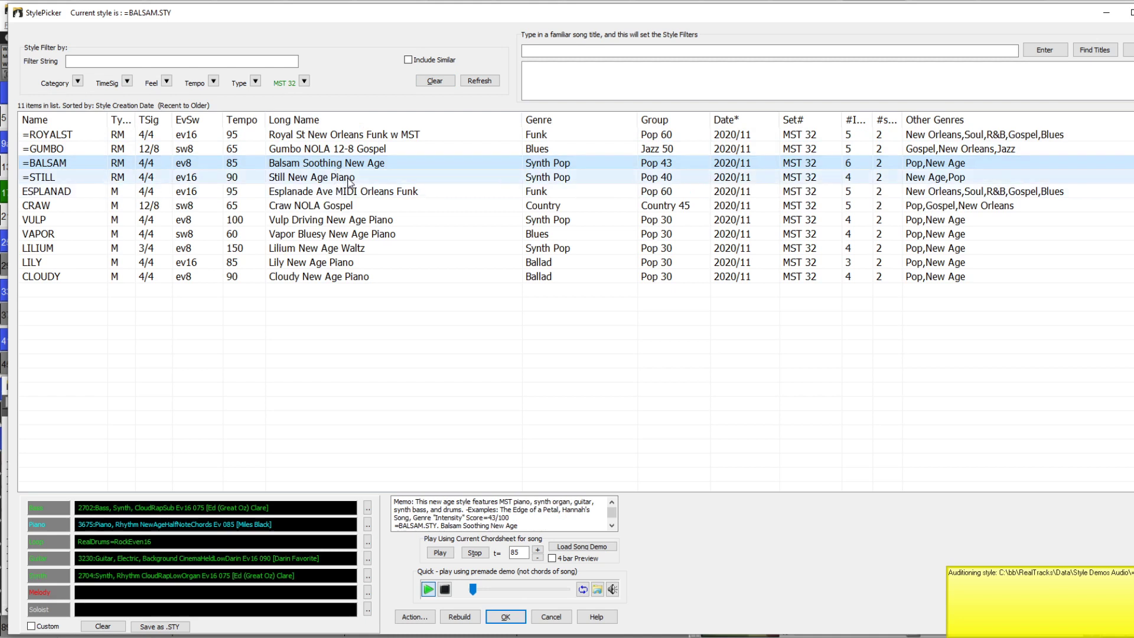
# Audition the MST 32 styles Still, Gumbo, Still again, then Balsam and Lilium.
pyautogui.click(351, 179)
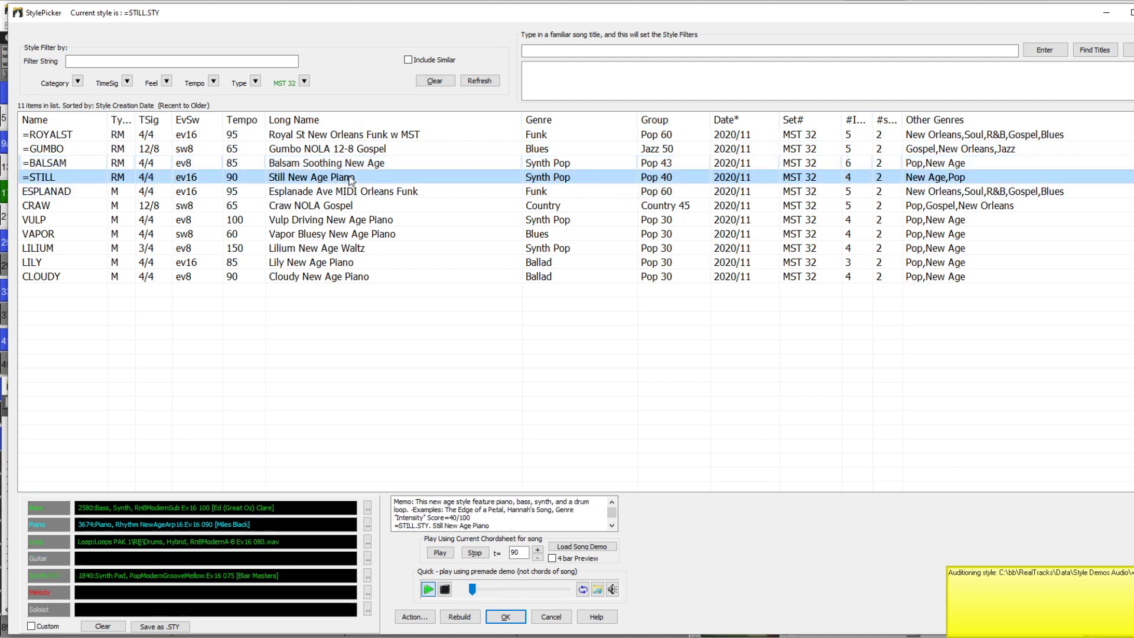
pyautogui.click(337, 150)
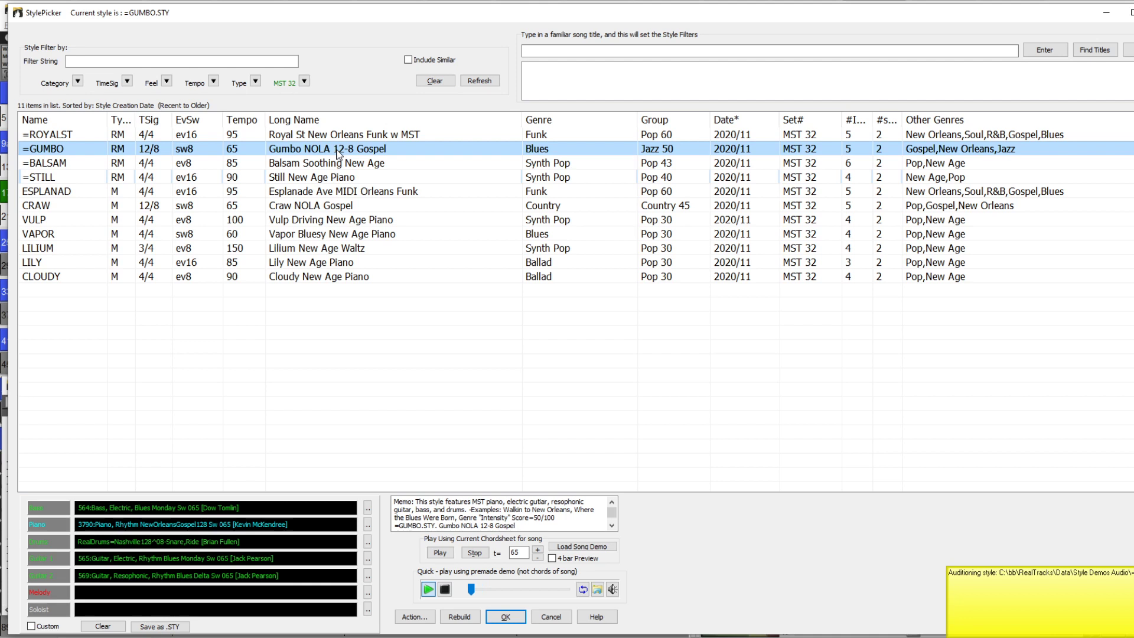
pyautogui.click(352, 177)
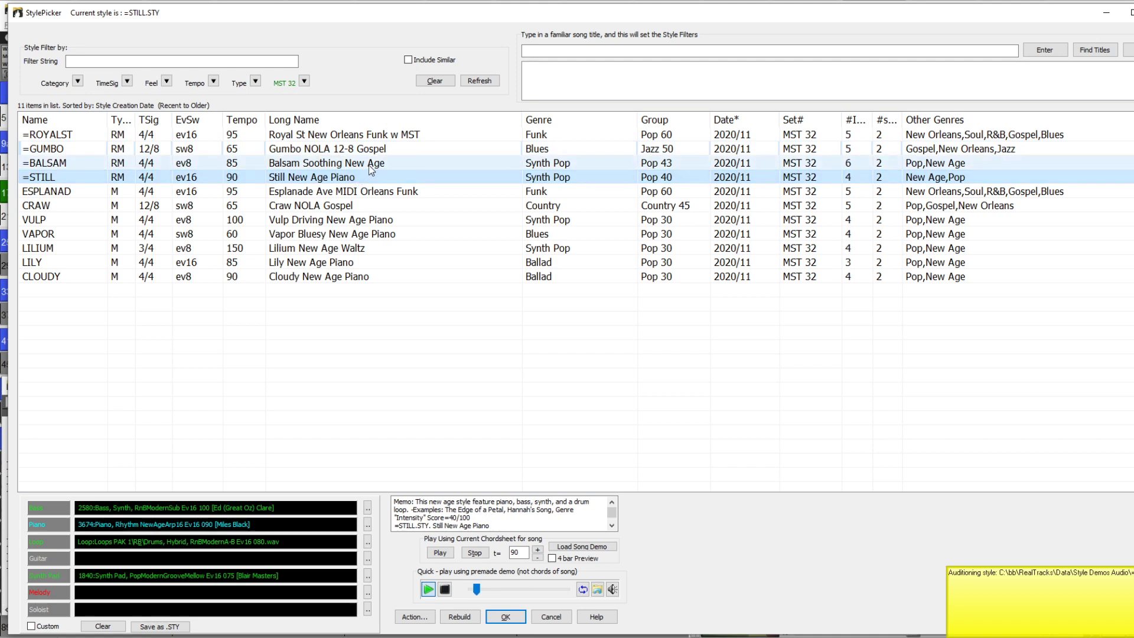
pyautogui.click(371, 166)
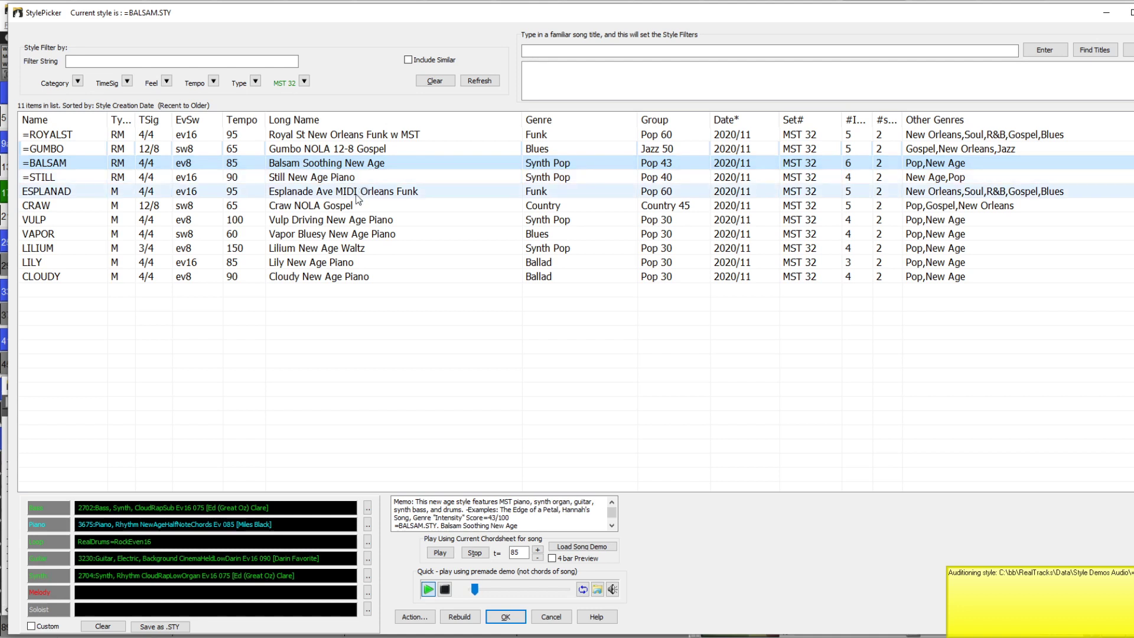
pyautogui.click(337, 251)
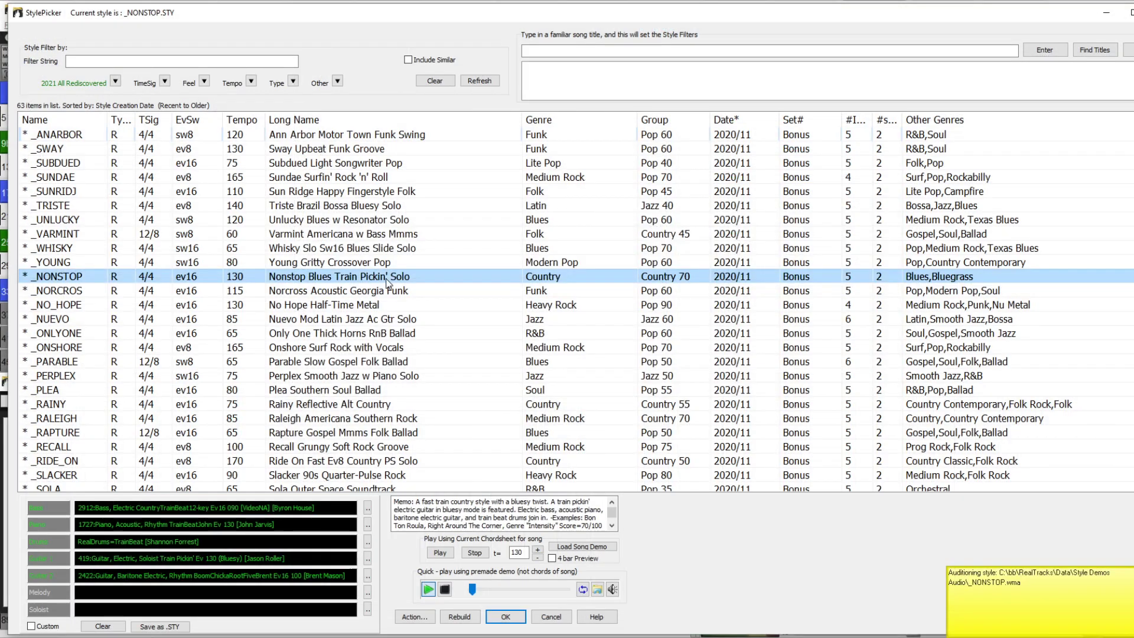
# Audition the _ONSHORE Onshore Surf Rock with Vocals style.
pyautogui.click(364, 349)
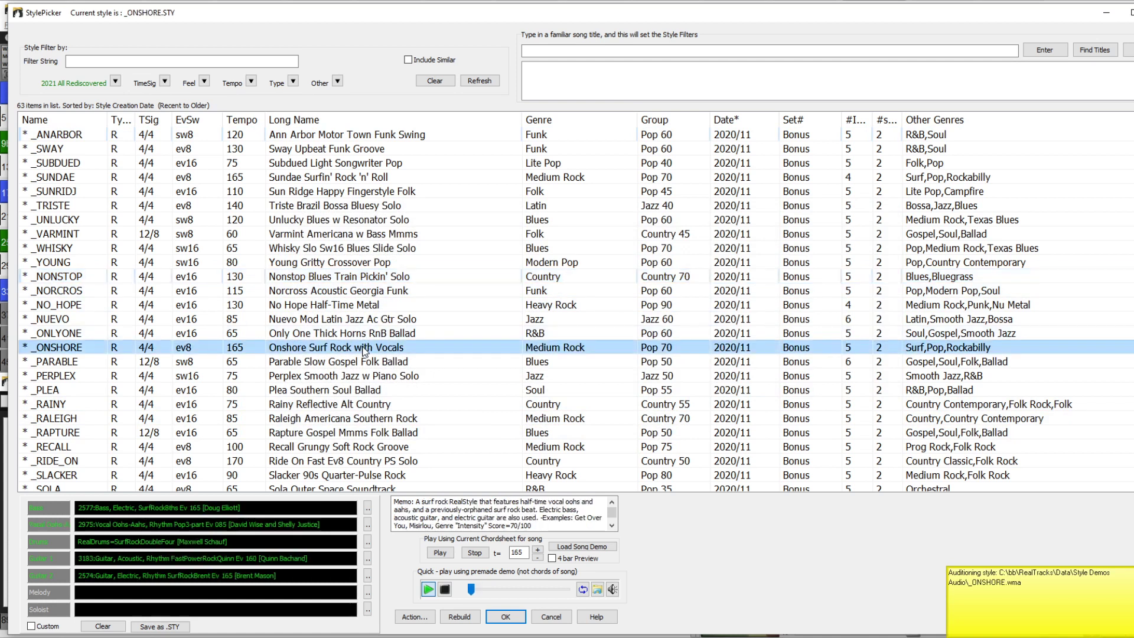